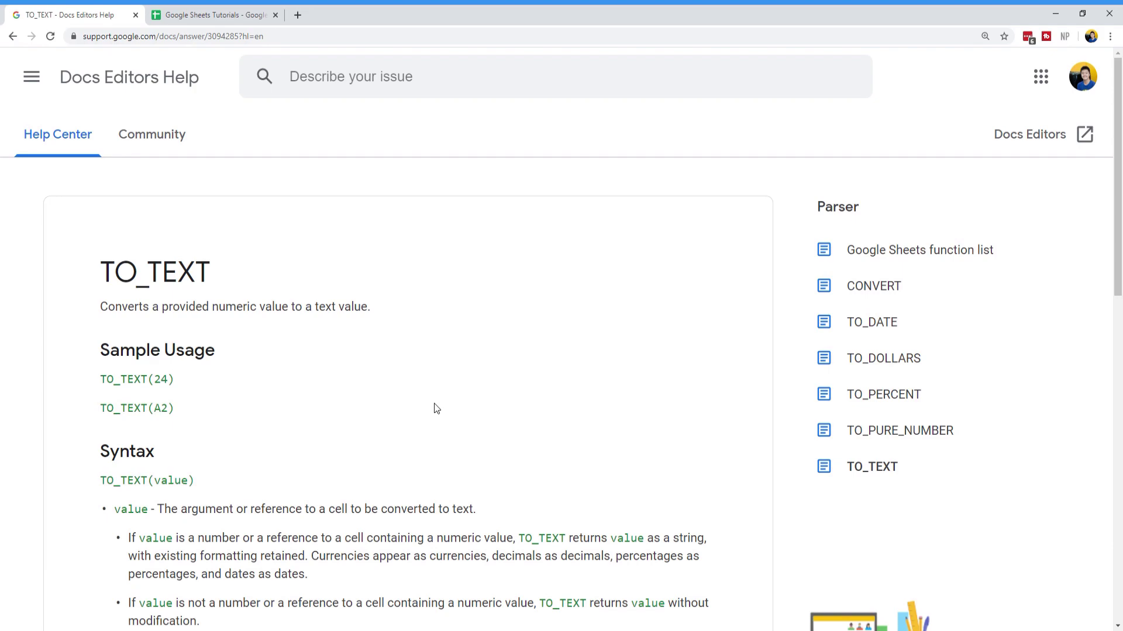
# Read down the TO_TEXT help article, then switch to the Google Sheets Tutorials spreadsheet
pyautogui.scroll(-2, 393, 388)
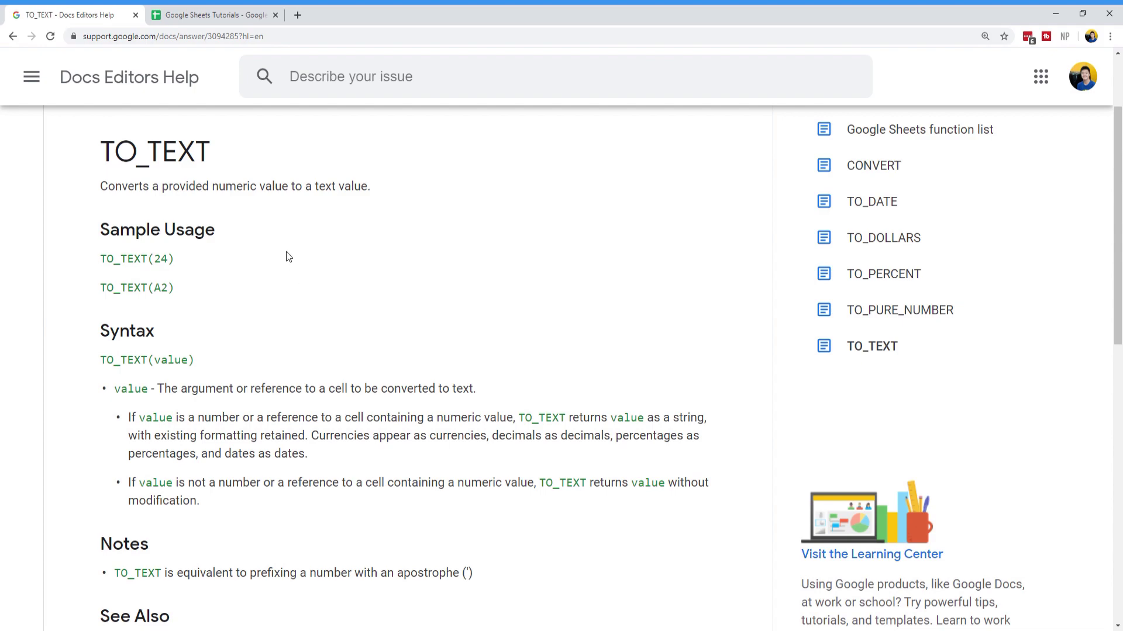
pyautogui.click(205, 15)
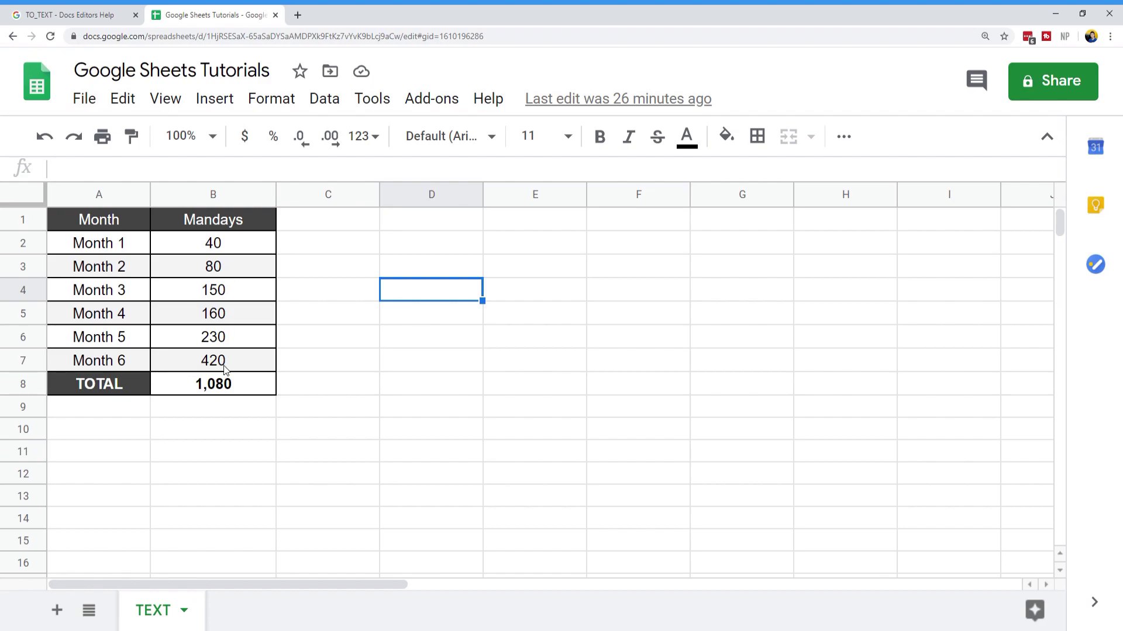
# Format the Mandays values B2:B8 as Number with zero decimal places
pyautogui.moveTo(237, 246); pyautogui.dragTo(231, 362)
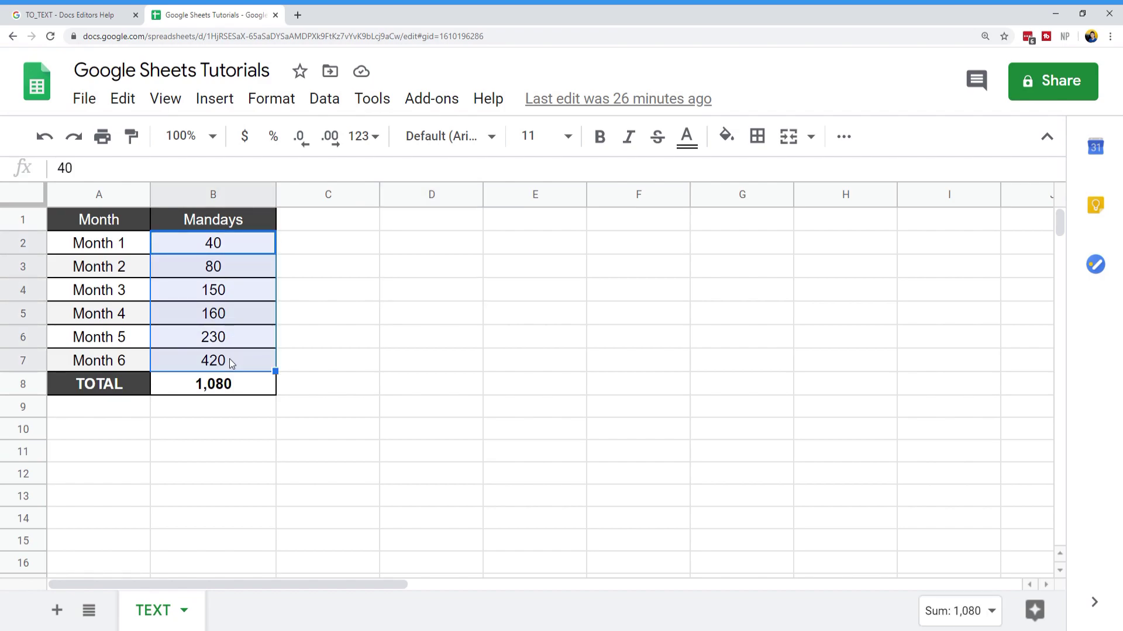
pyautogui.click(228, 389)
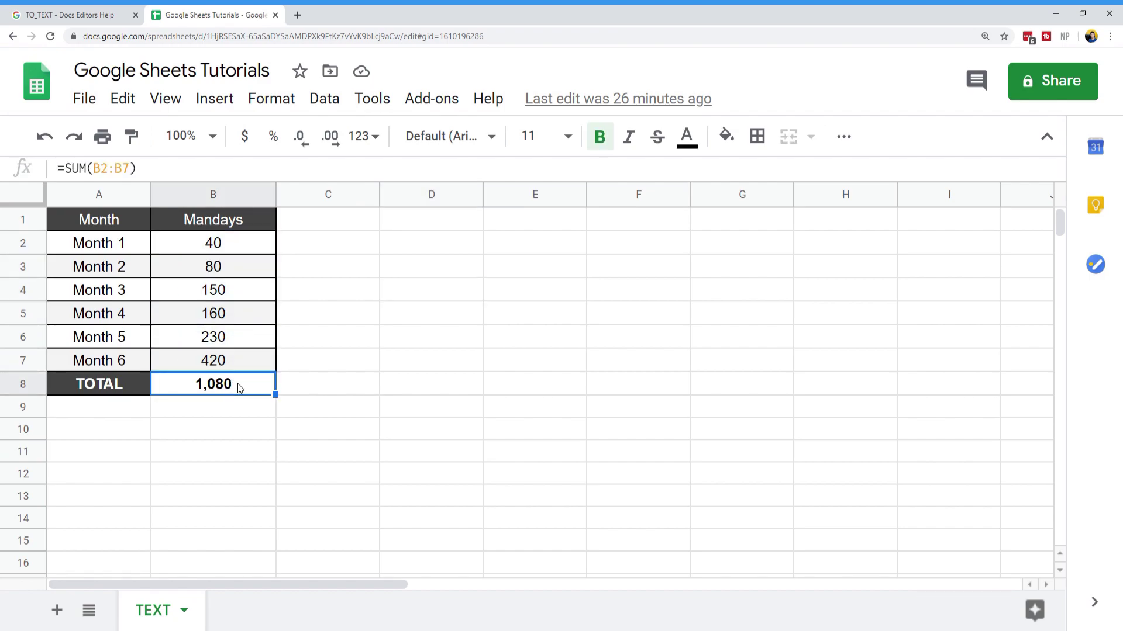
pyautogui.moveTo(233, 258); pyautogui.dragTo(227, 386)
pyautogui.click(271, 98)
pyautogui.moveTo(377, 190)
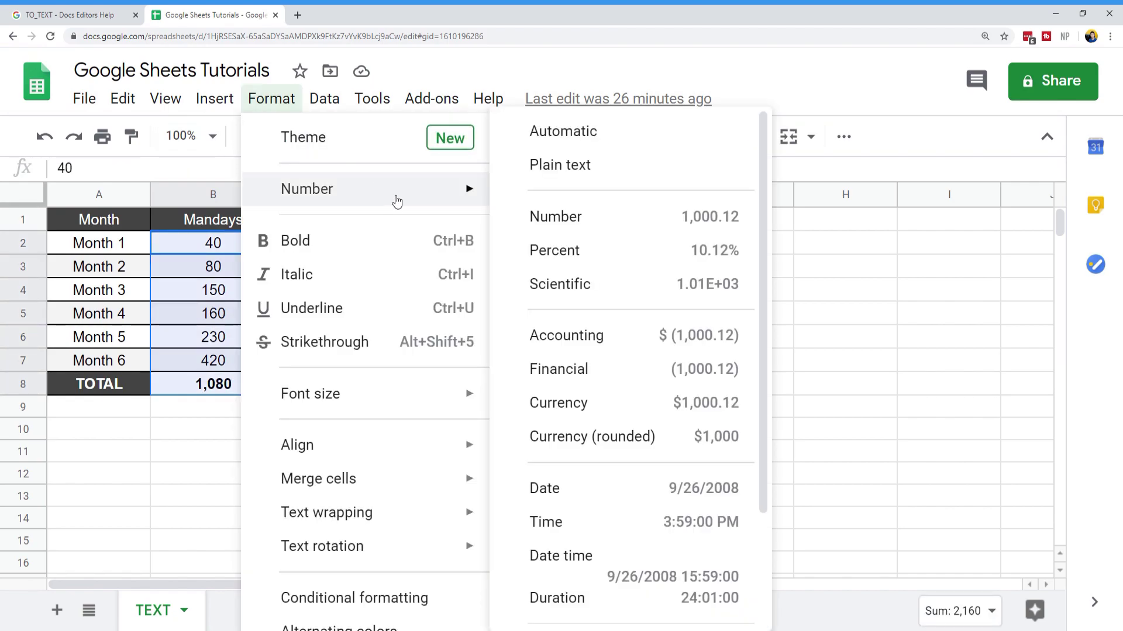
pyautogui.click(588, 216)
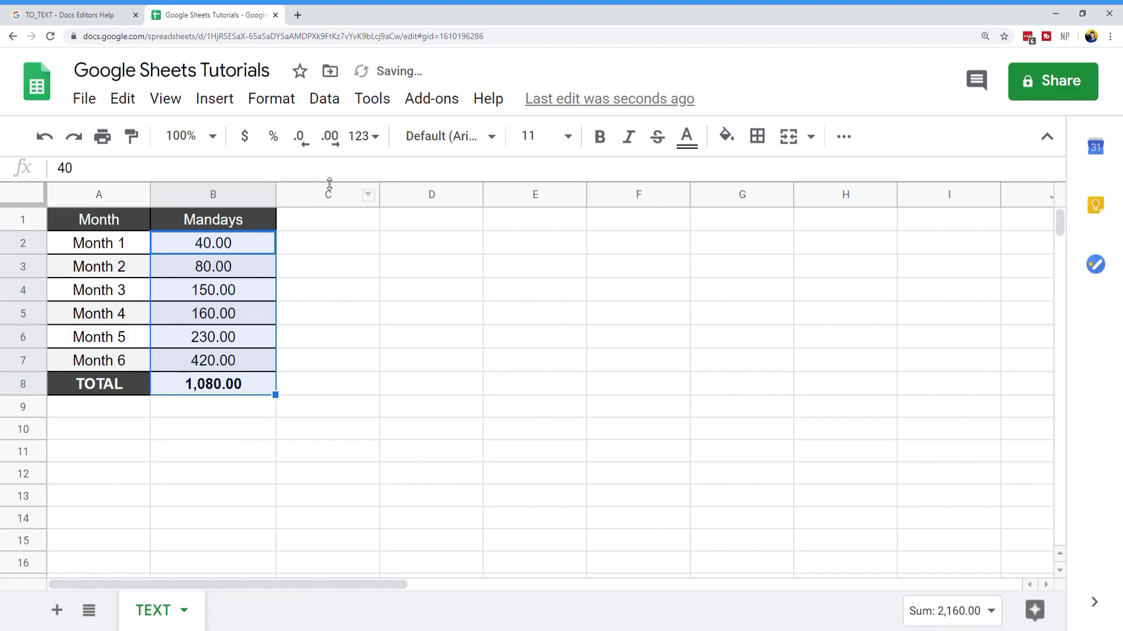
pyautogui.click(300, 138)
pyautogui.click(300, 138)
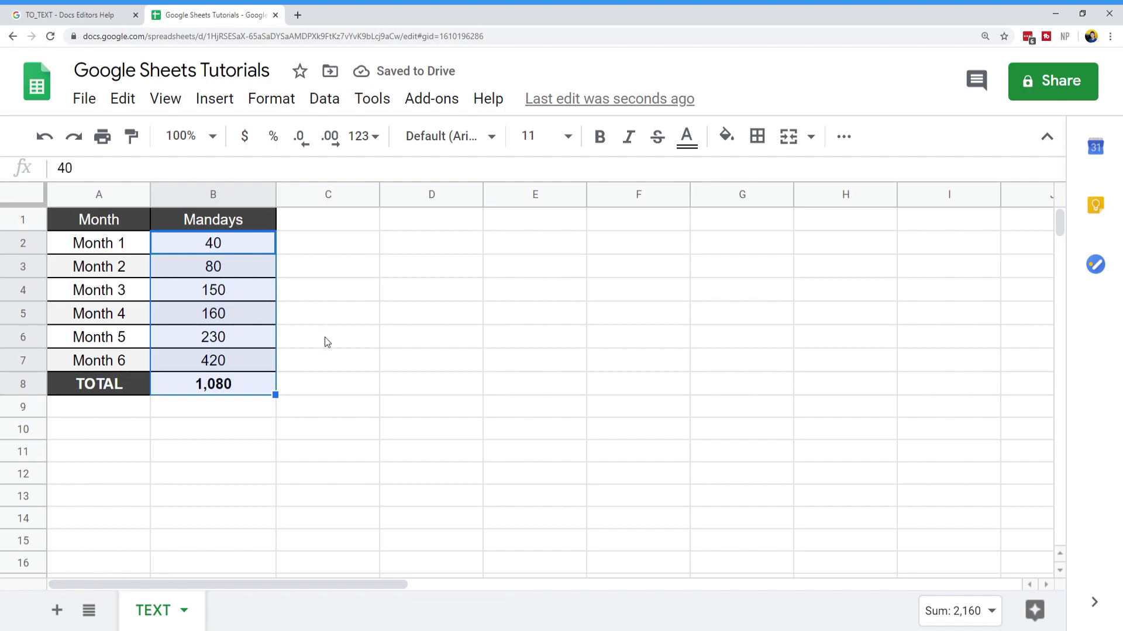
# Open the TOTAL cell B8 to inspect its =SUM(B2:B7) formula
pyautogui.click(346, 369)
pyautogui.click(213, 389)
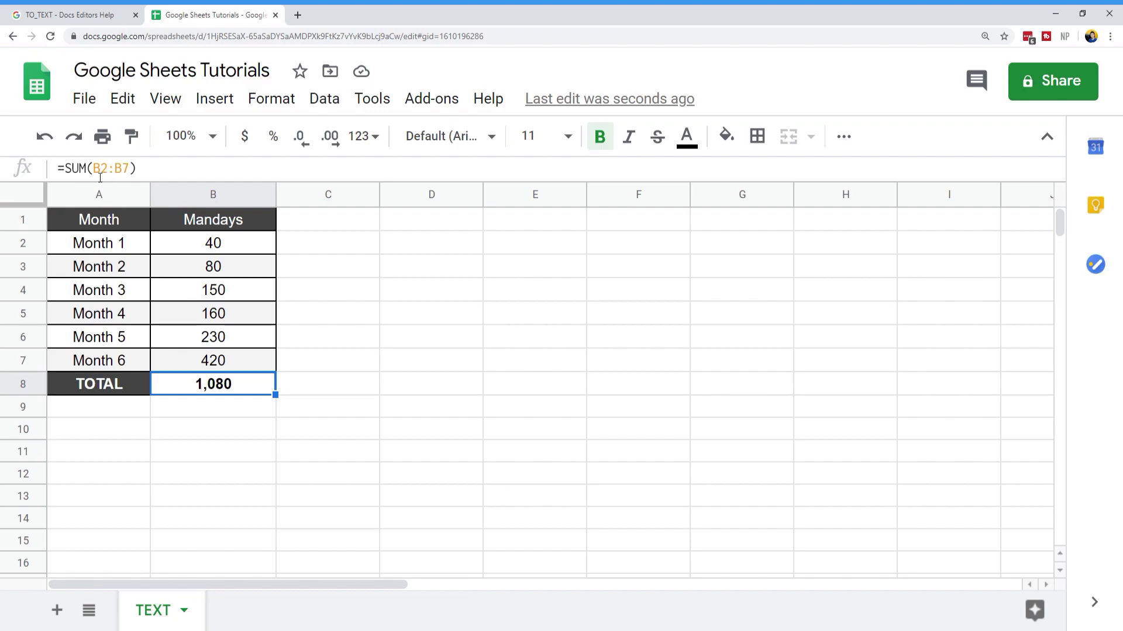
pyautogui.doubleClick(239, 392)
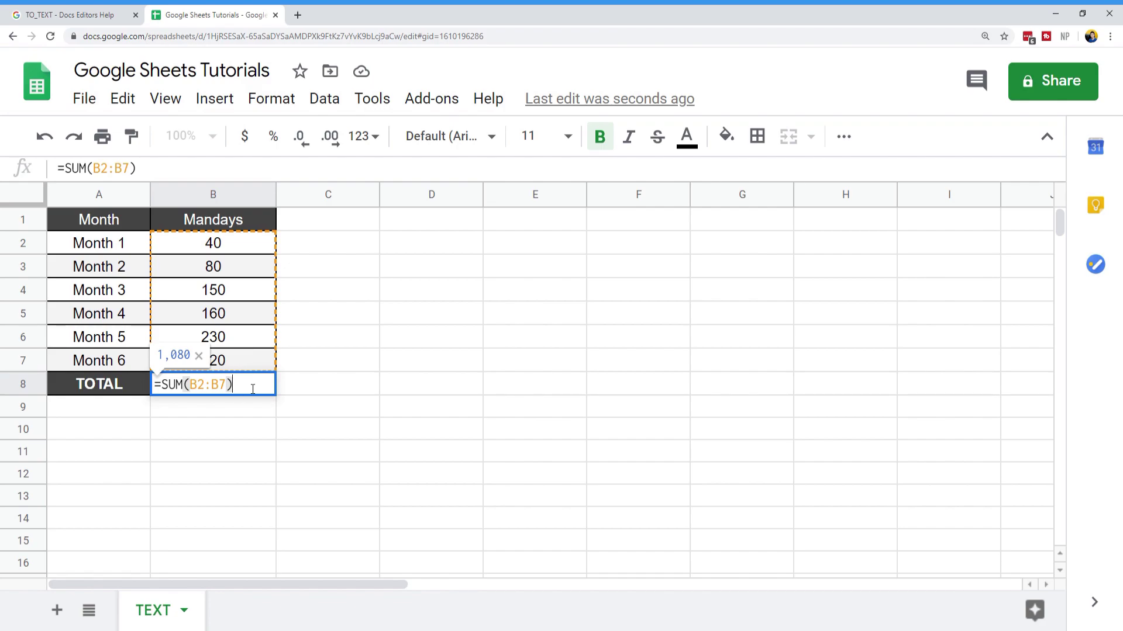
# Wrap B8's total in TO_TEXT so it becomes =to_text(SUM(B2:B7))
pyautogui.click(284, 388)
pyautogui.click(252, 228)
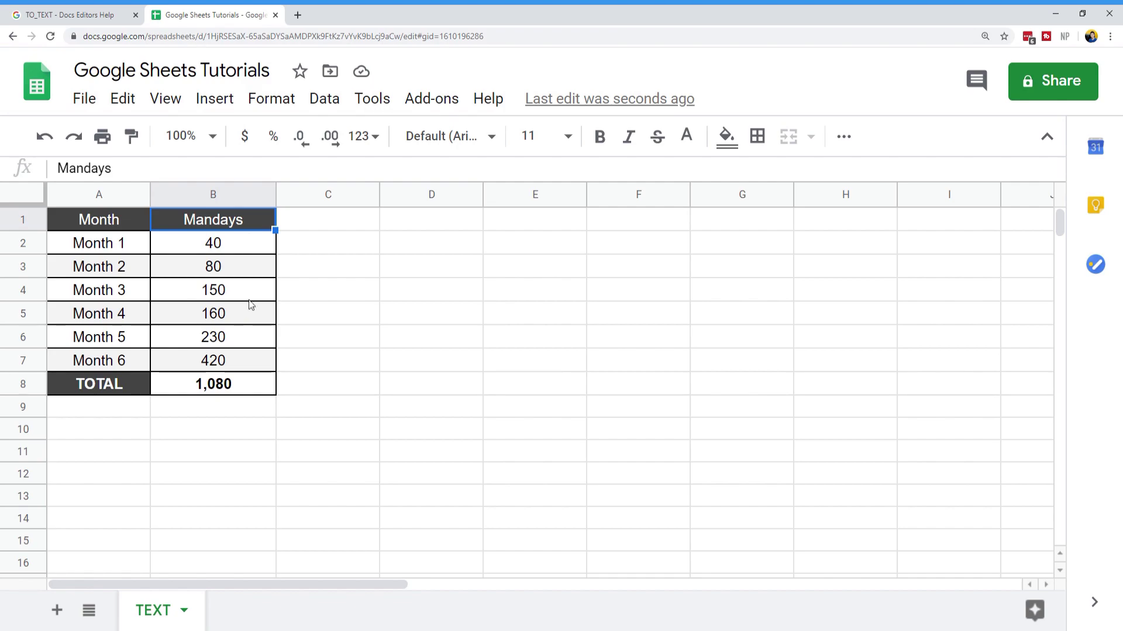
pyautogui.click(237, 391)
pyautogui.doubleClick(228, 389)
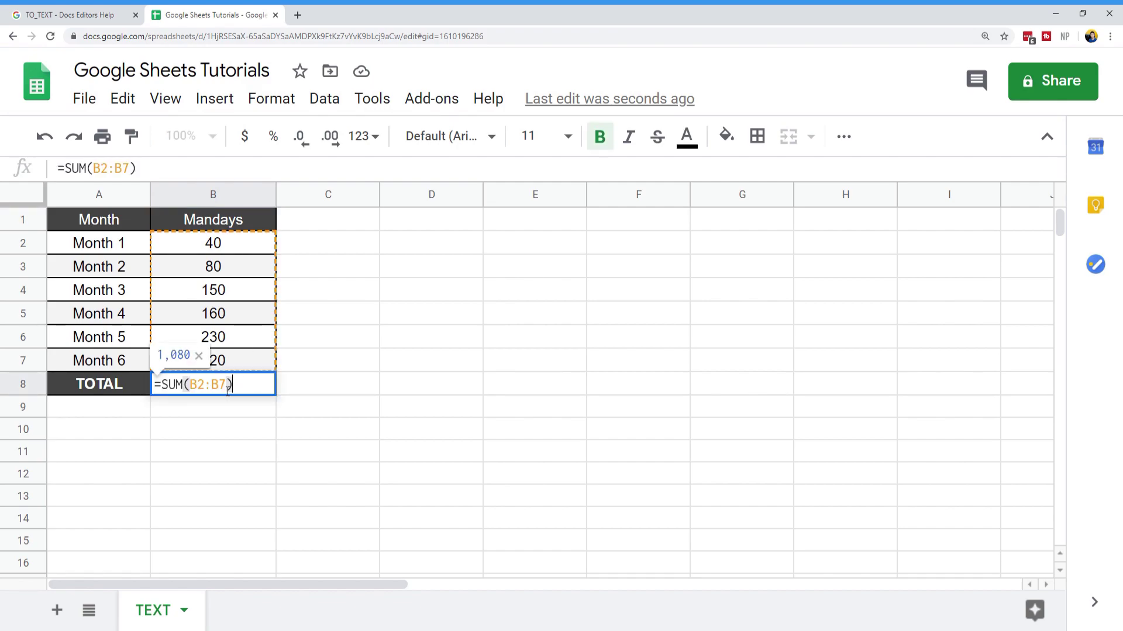
pyautogui.click(168, 388)
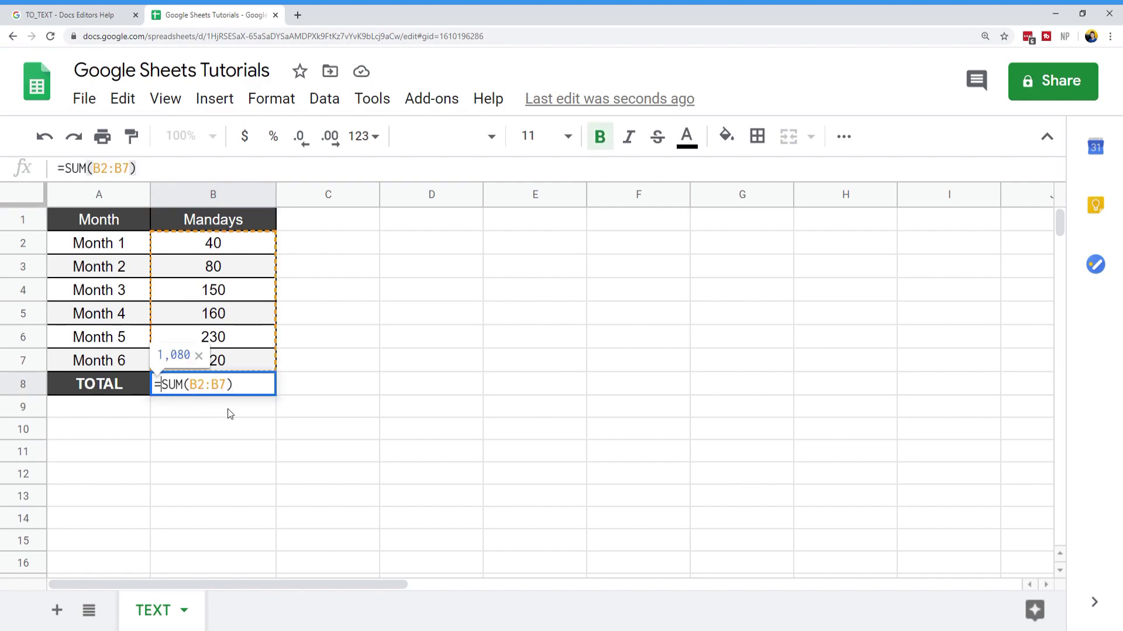
pyautogui.write('to_tex')
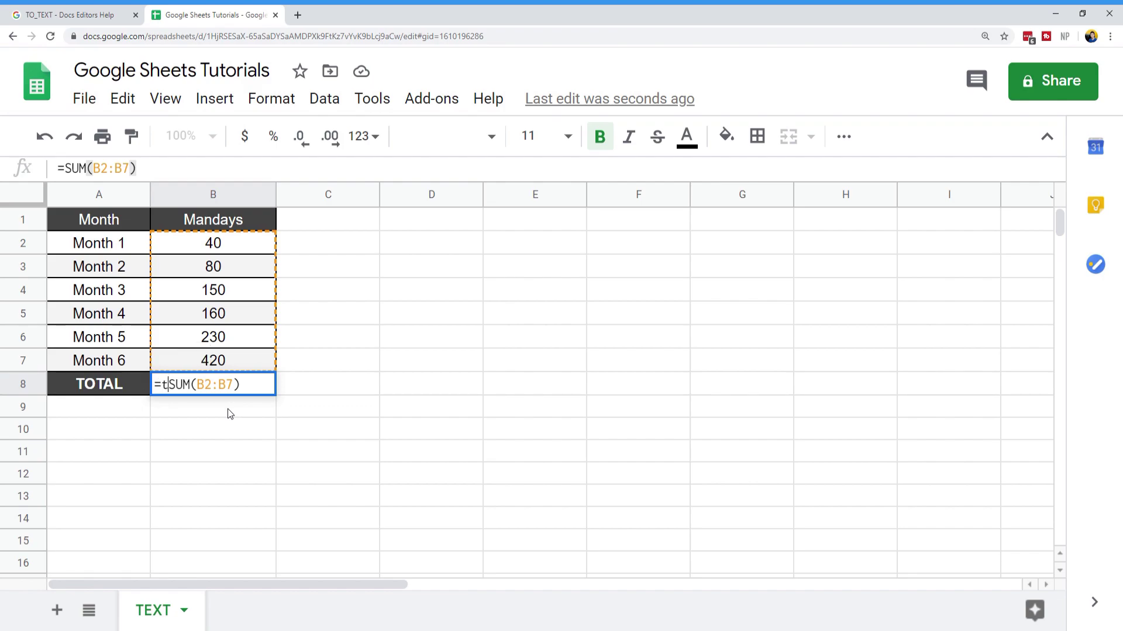
pyautogui.write('t(')
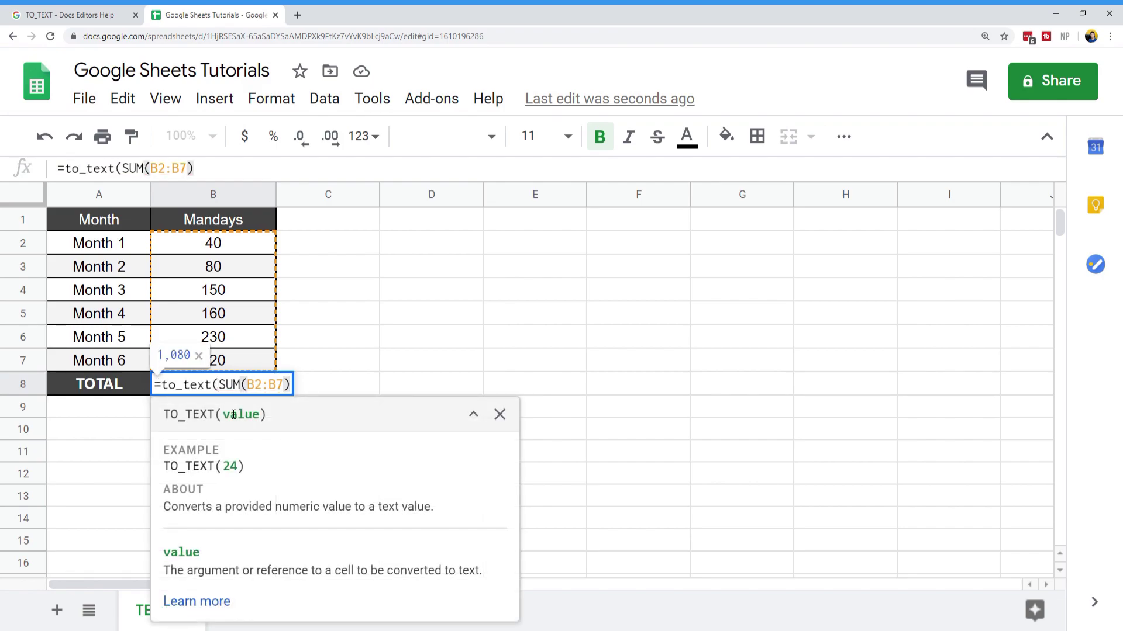
pyautogui.write(')')
pyautogui.press('Return')
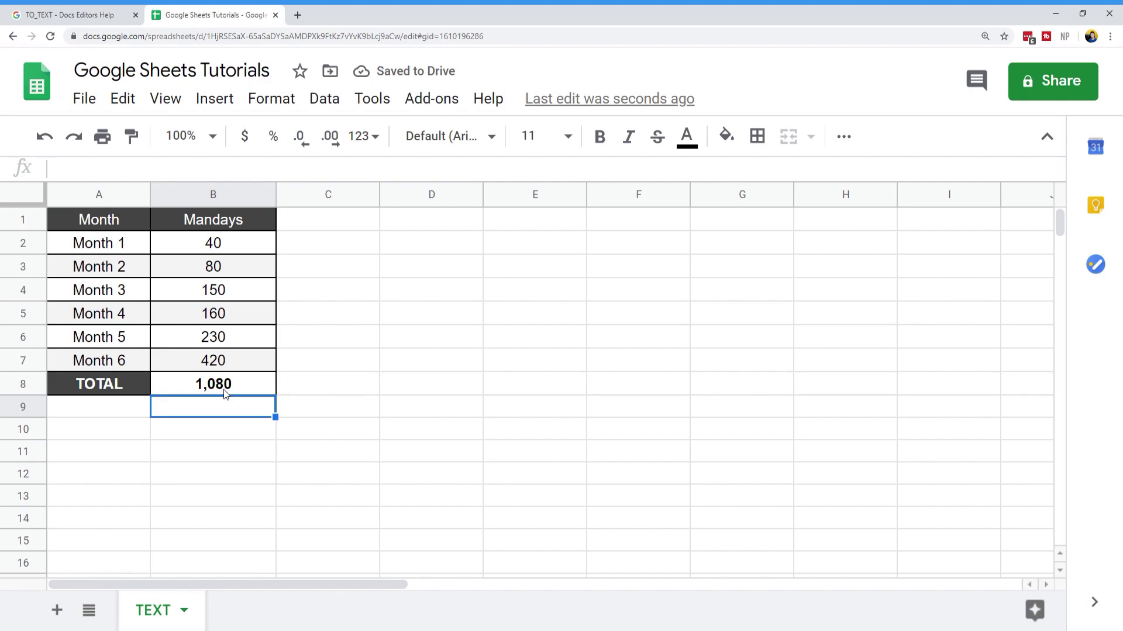
# Append & " Mandays" to B8's formula so it shows 1,080 Mandays
pyautogui.click(223, 390)
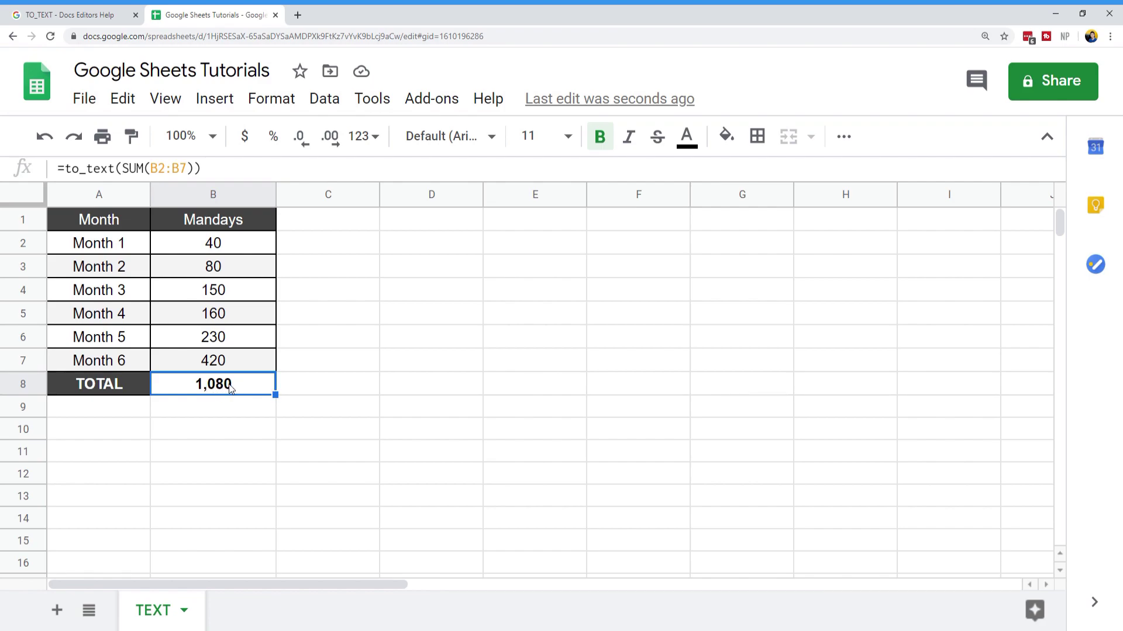
pyautogui.doubleClick(230, 389)
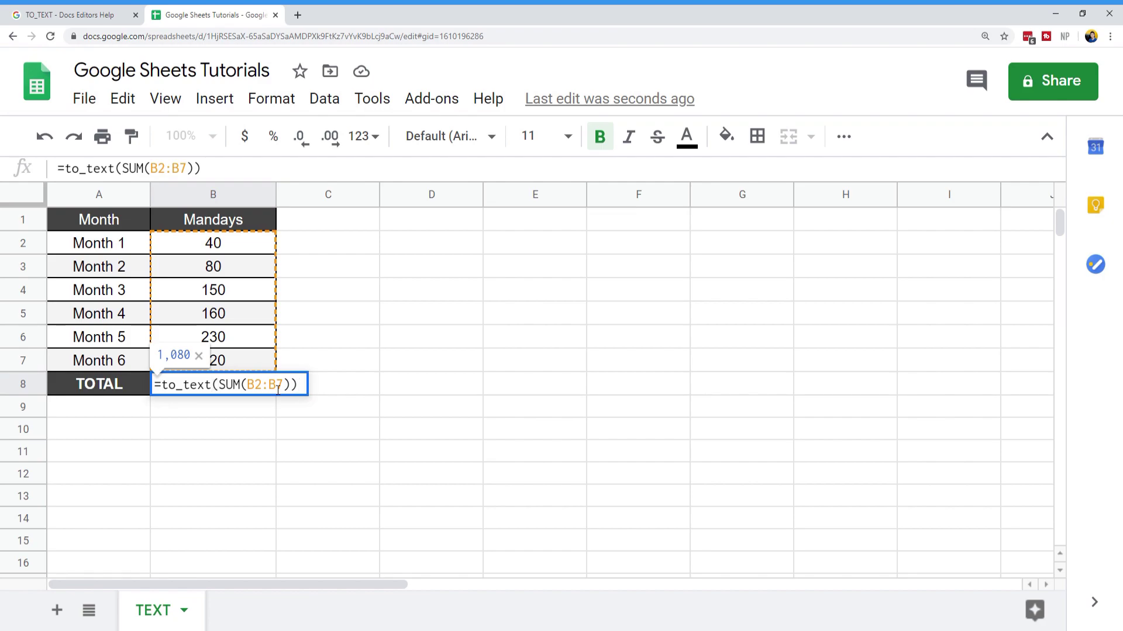
pyautogui.write('&')
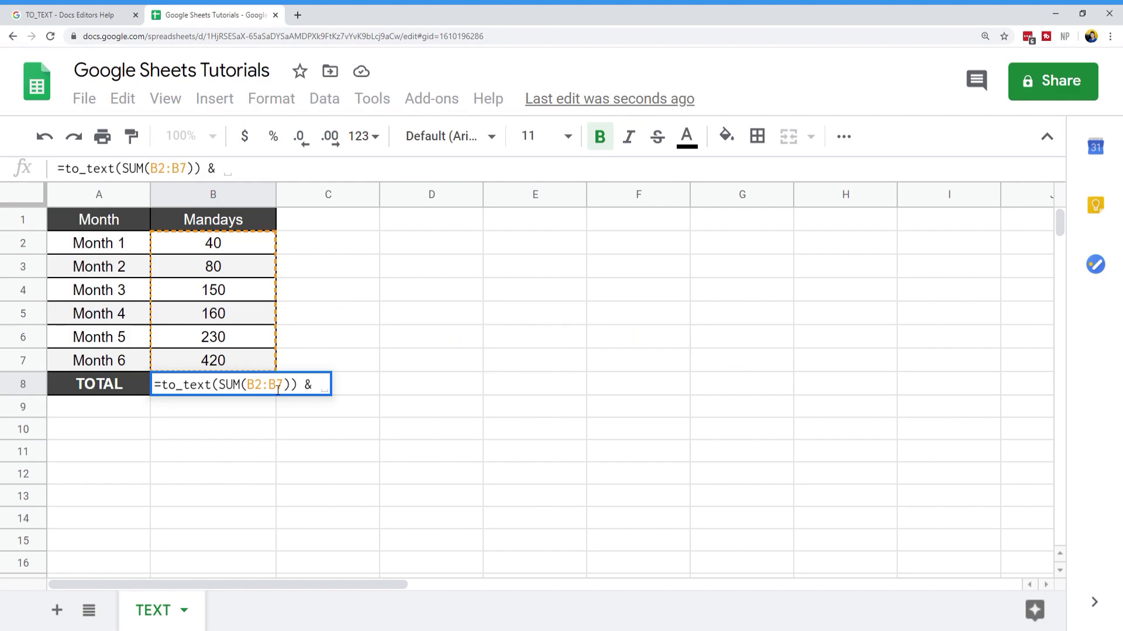
pyautogui.write('"')
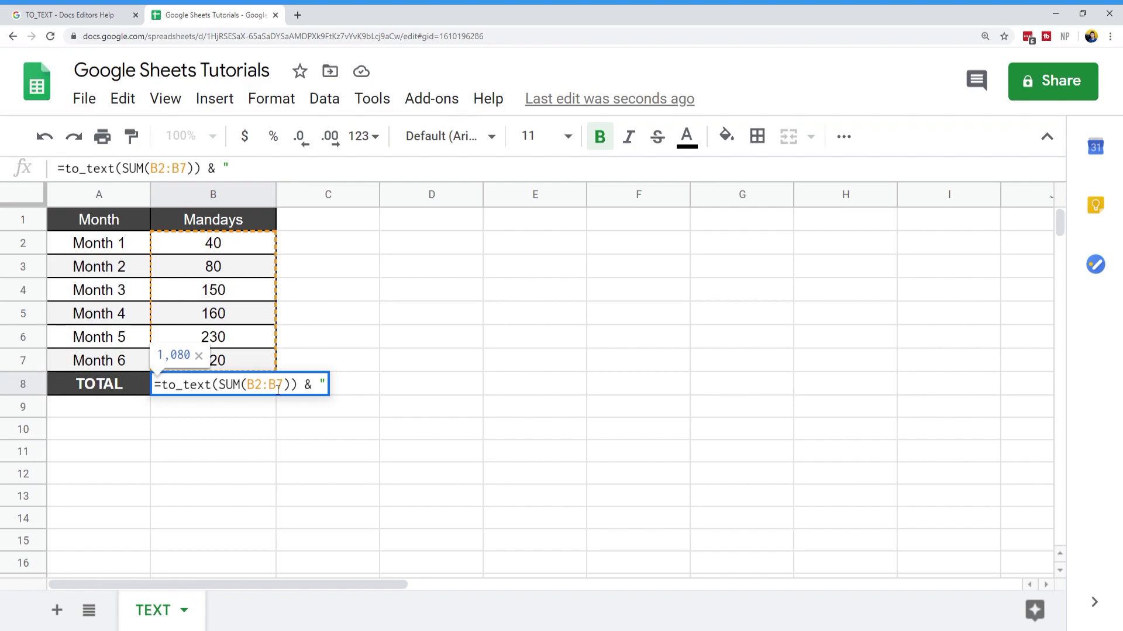
pyautogui.write('Mandays"')
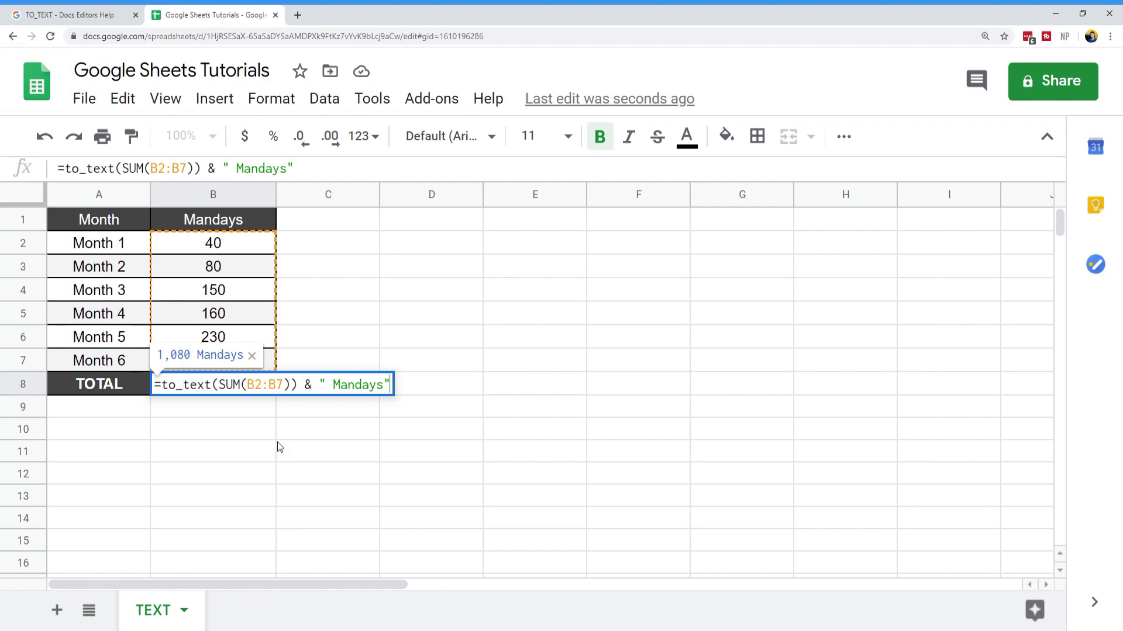
pyautogui.press('Return')
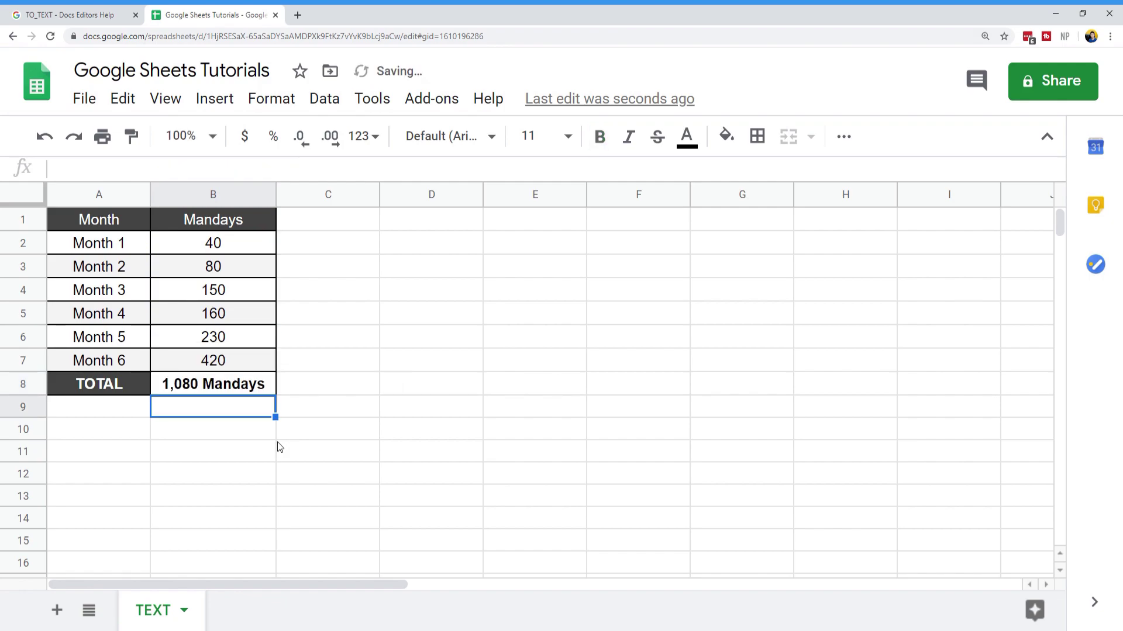
pyautogui.press('Up')
pyautogui.press('Up')
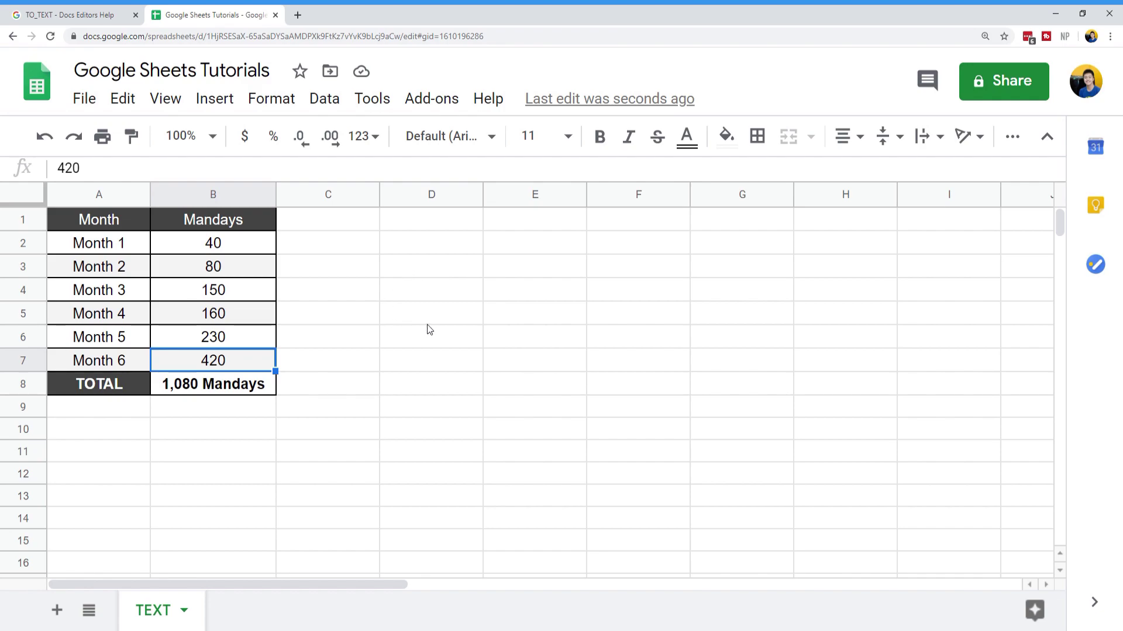
pyautogui.click(239, 392)
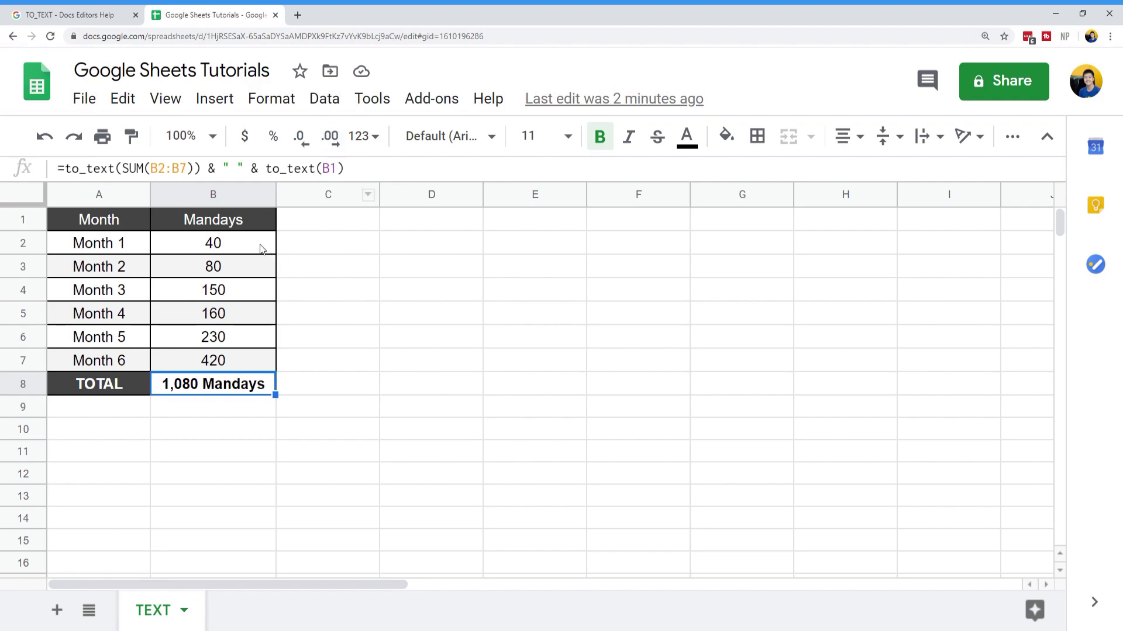
pyautogui.moveTo(261, 246); pyautogui.dragTo(243, 358)
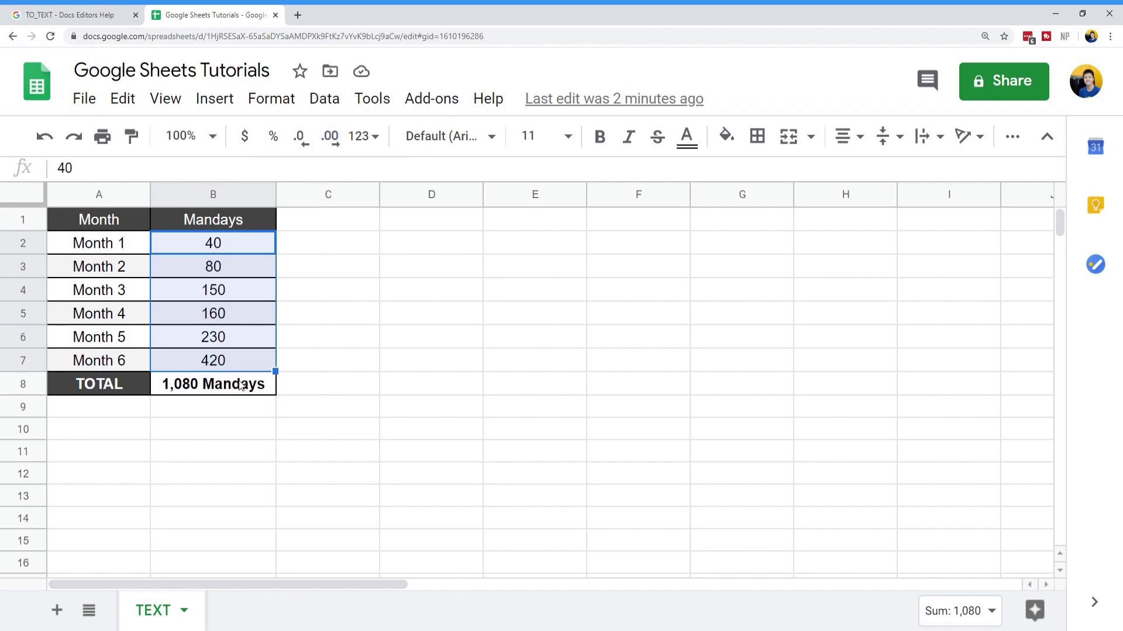
pyautogui.click(336, 142)
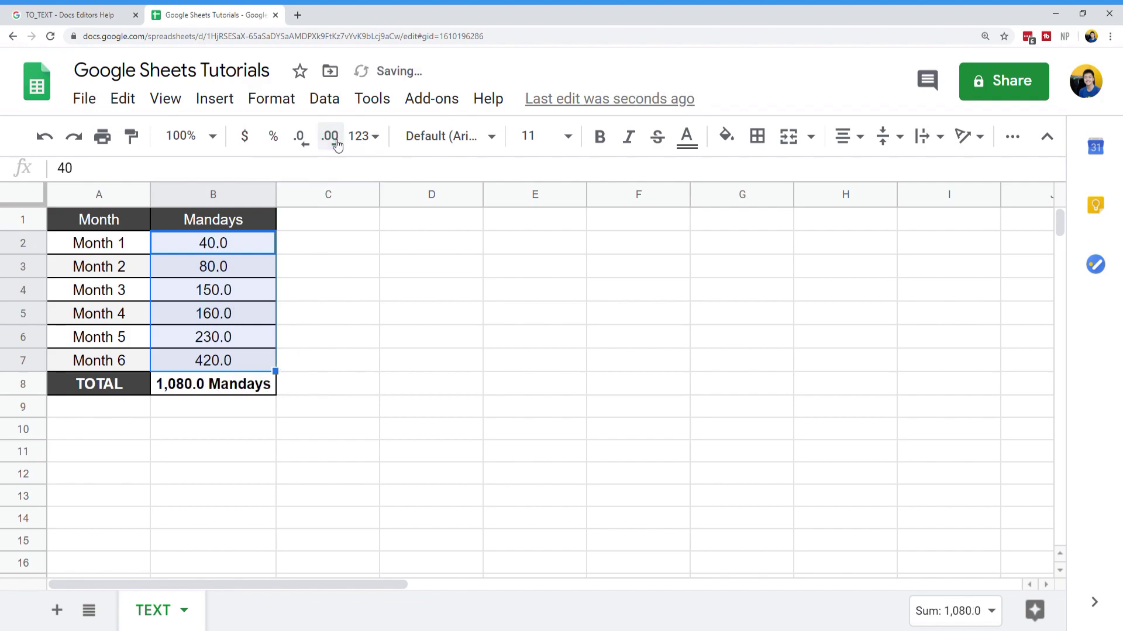
pyautogui.click(336, 143)
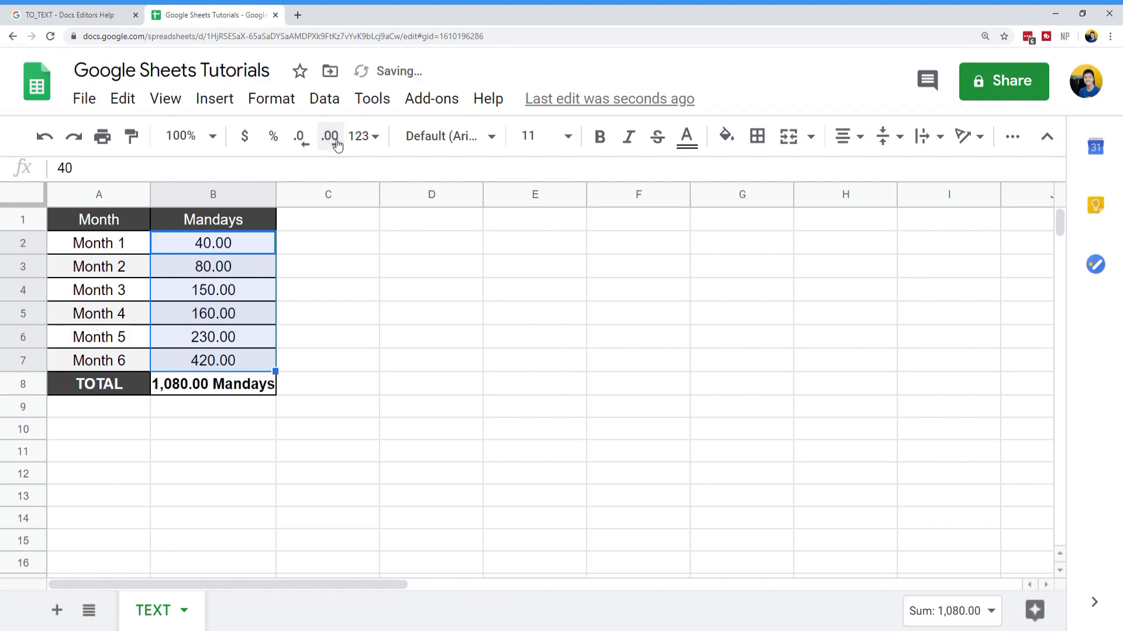
pyautogui.click(229, 390)
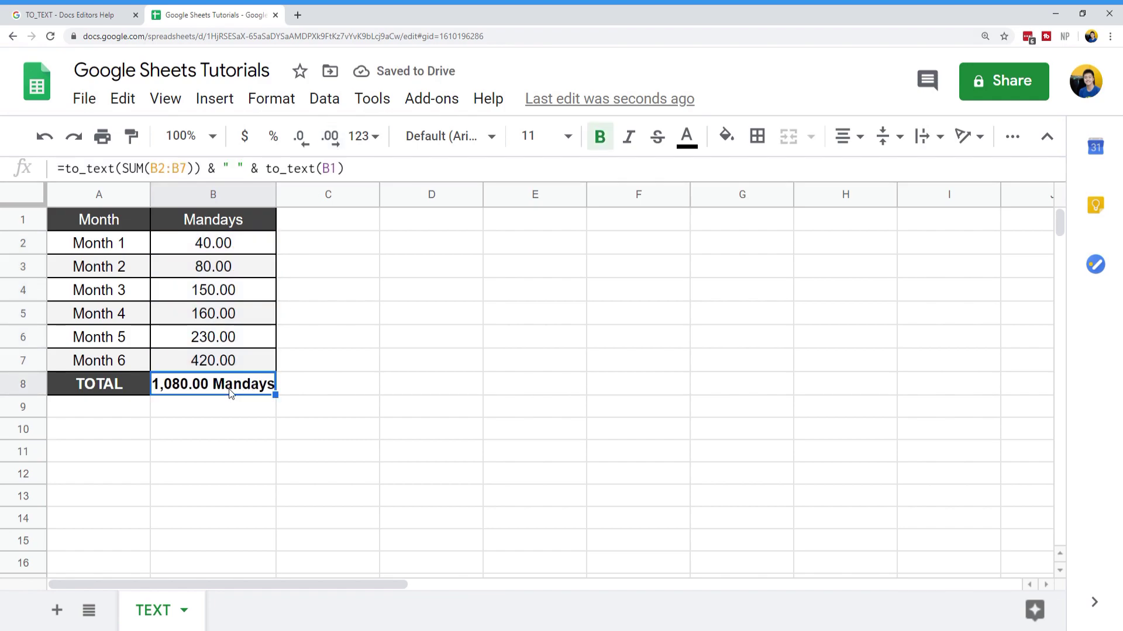
pyautogui.moveTo(242, 245); pyautogui.dragTo(244, 367)
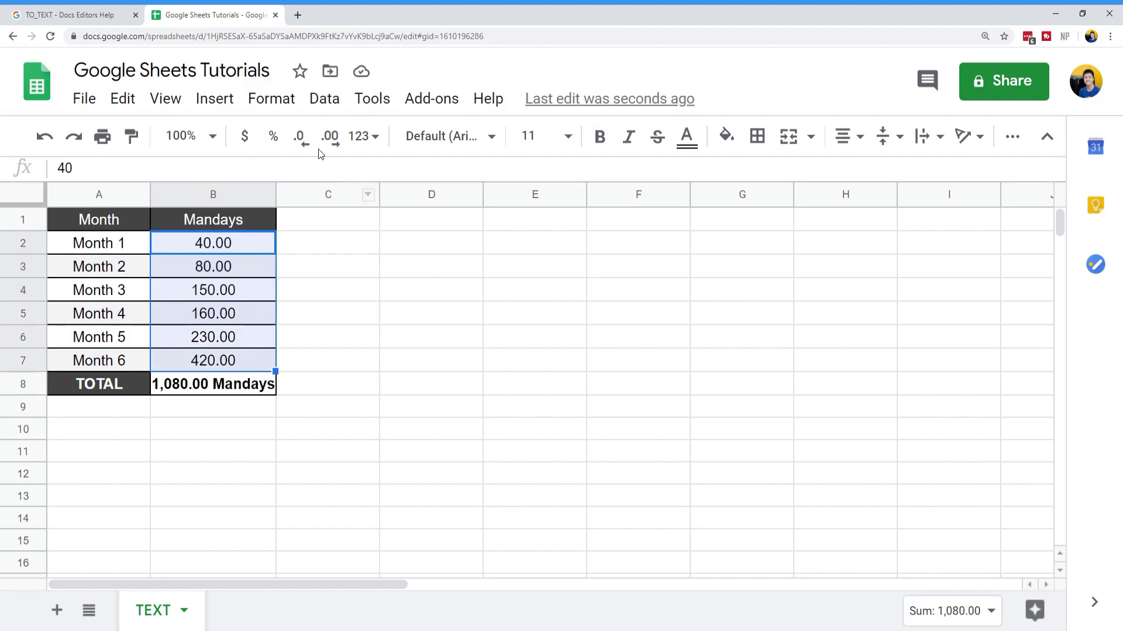
pyautogui.click(299, 138)
pyautogui.click(299, 138)
pyautogui.click(271, 99)
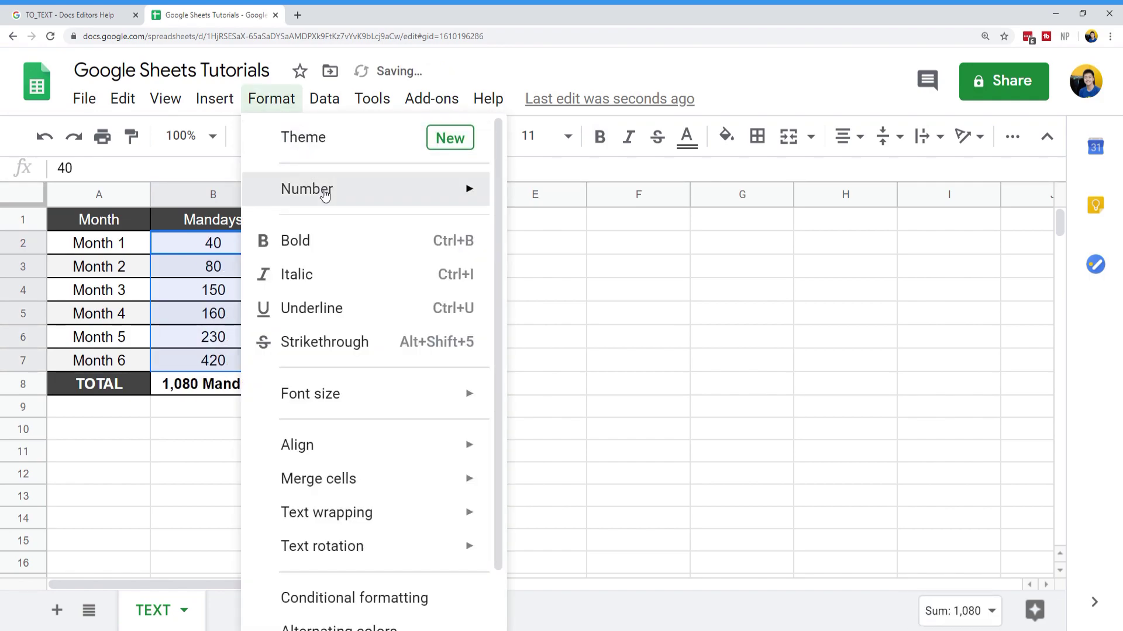
pyautogui.moveTo(313, 187)
pyautogui.click(564, 217)
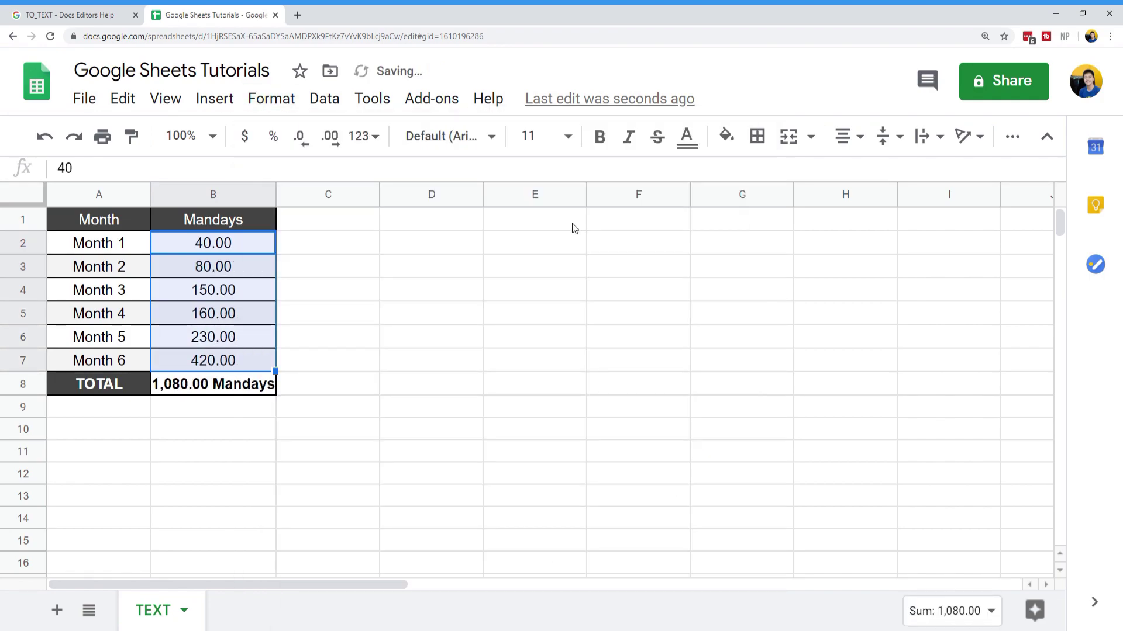
pyautogui.click(274, 100)
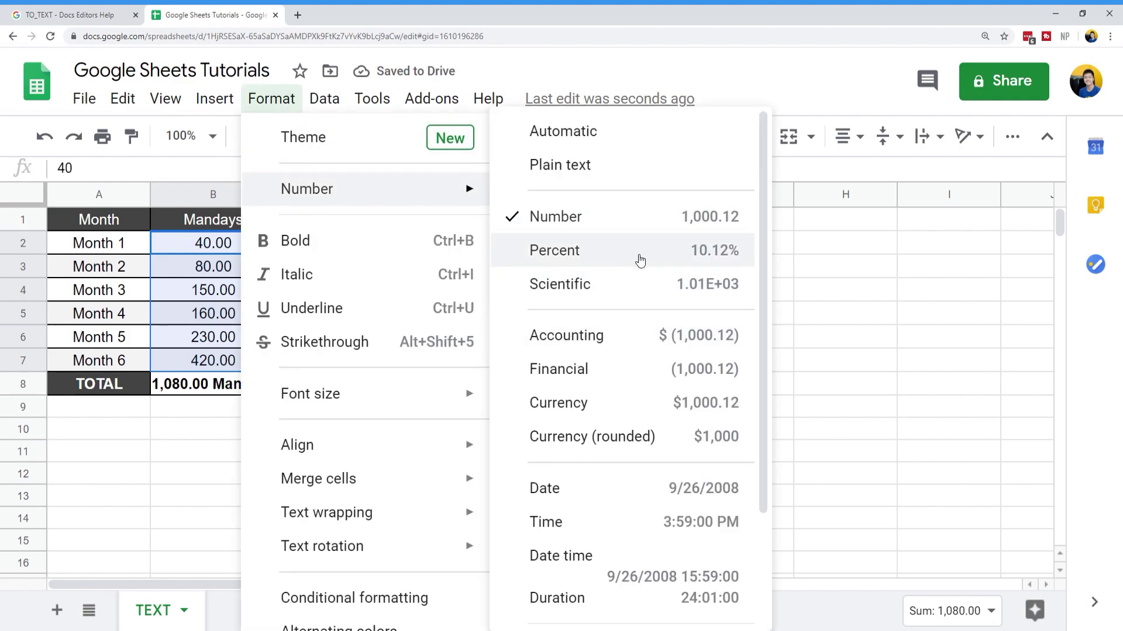
pyautogui.click(639, 252)
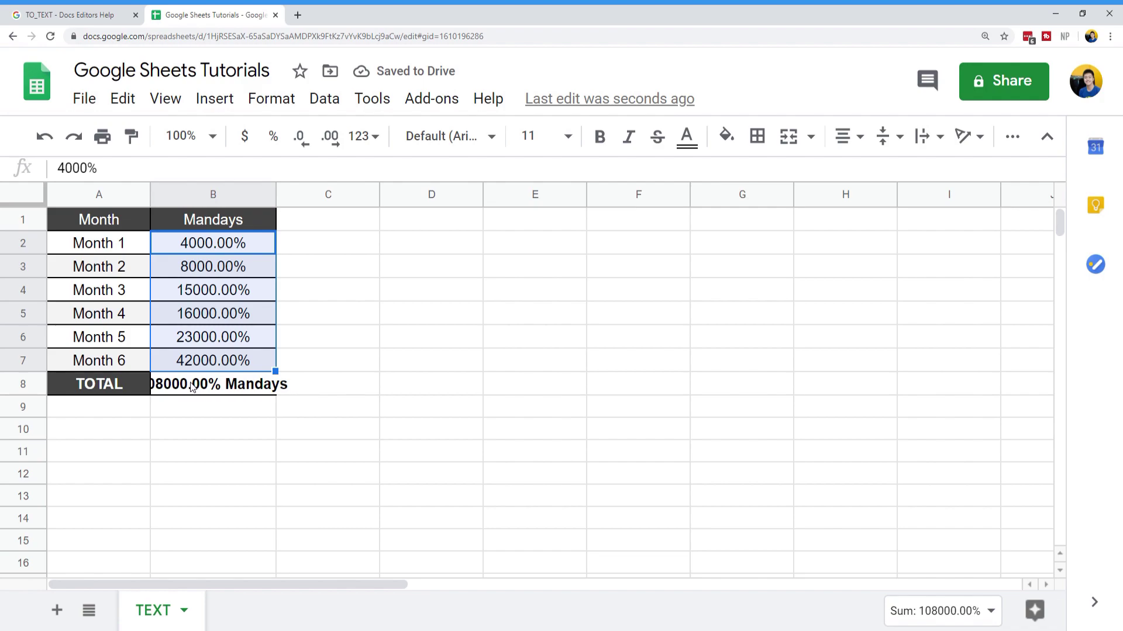
pyautogui.hotkey('ctrl', 'z')
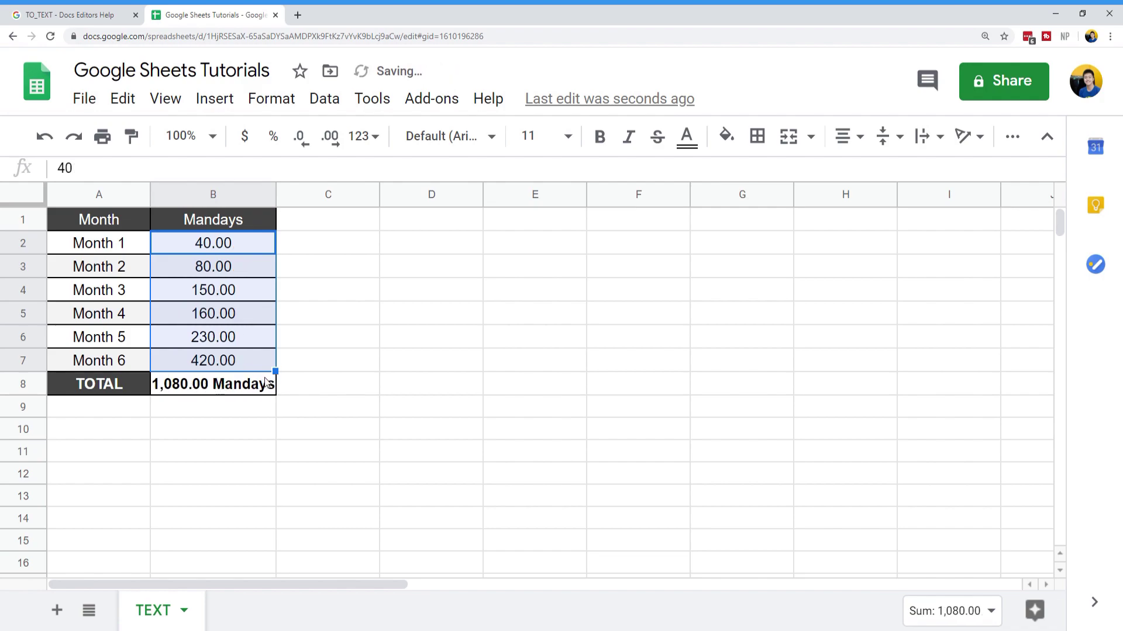
pyautogui.click(312, 146)
pyautogui.click(312, 146)
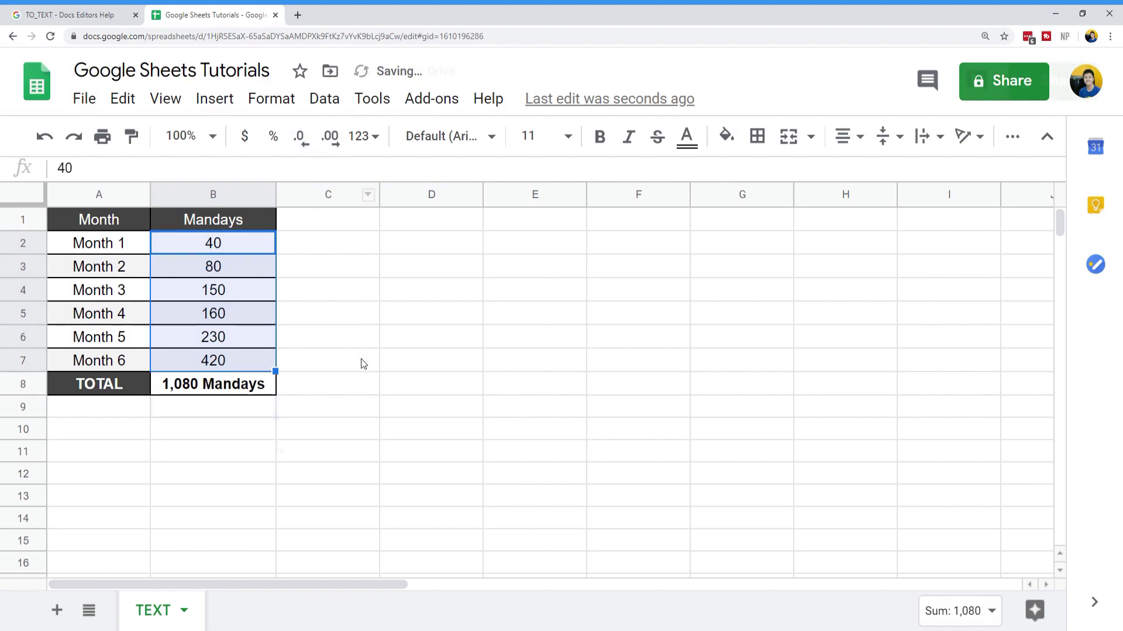
pyautogui.click(266, 410)
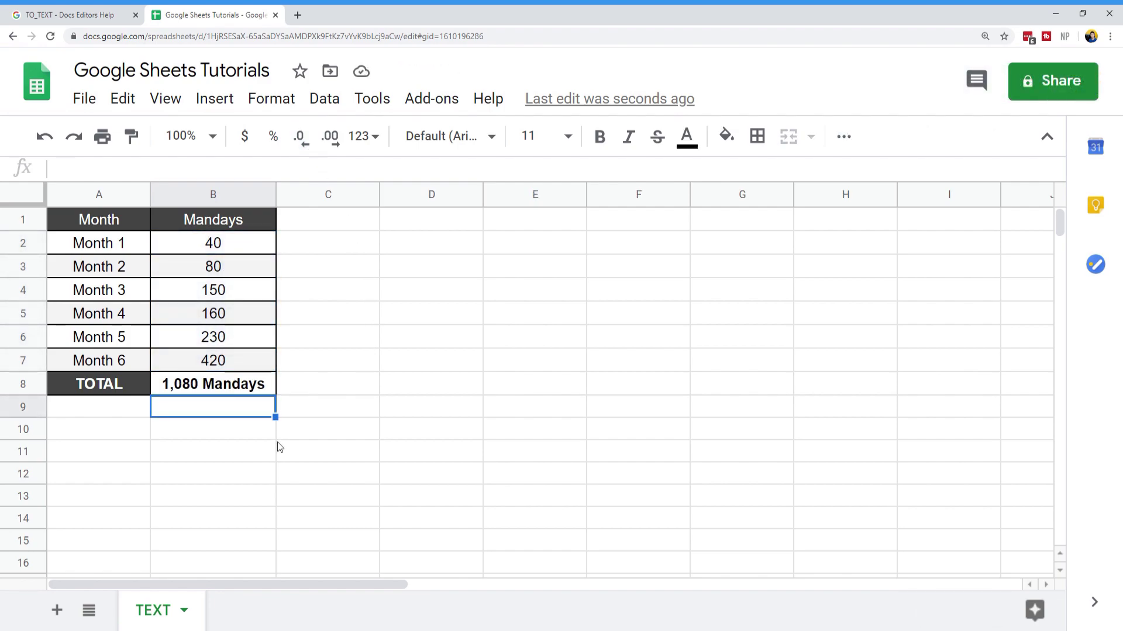
# Replace B8's quoted Mandays label with to_text(B1), referencing the header cell
pyautogui.press('Up')
pyautogui.press('F2')
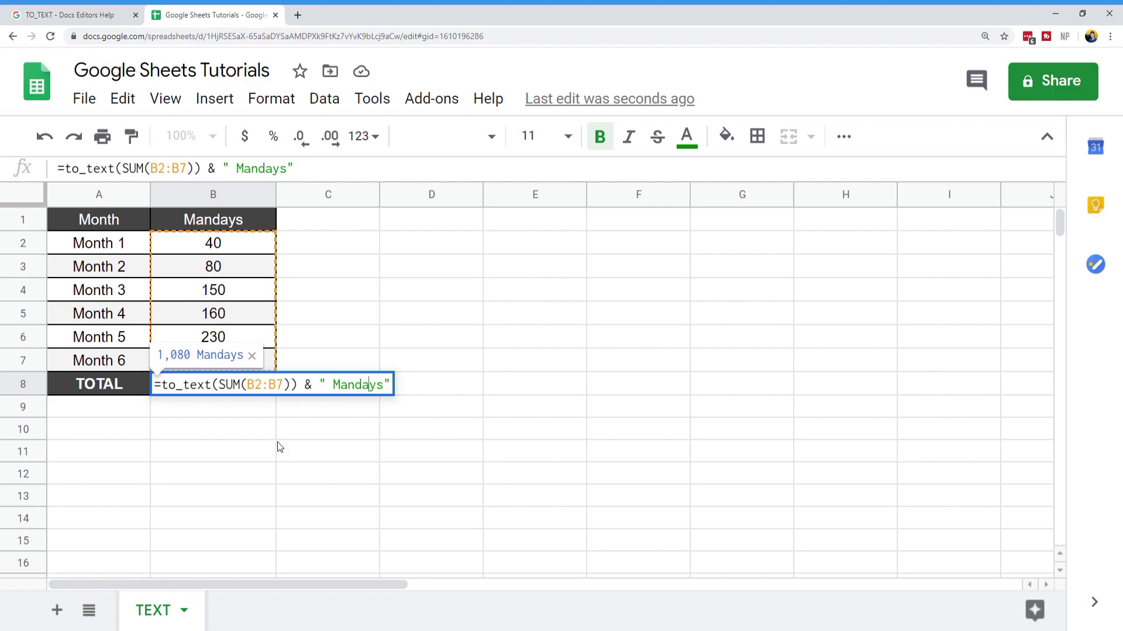
pyautogui.press('Left')
pyautogui.hotkey('shift', 'End')
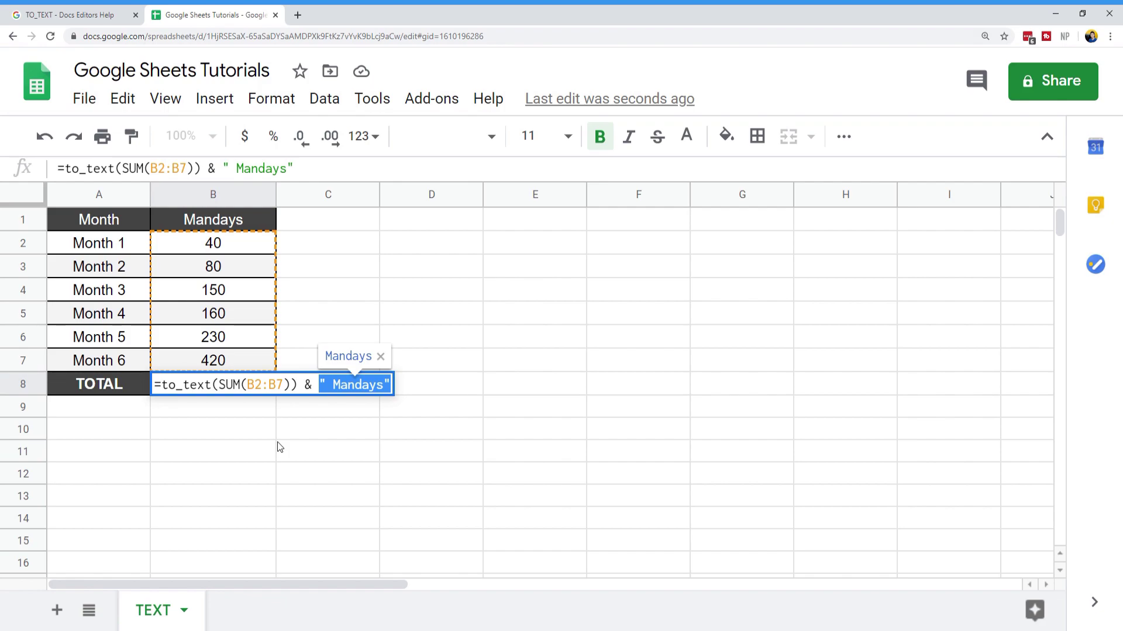
pyautogui.write('to_tex')
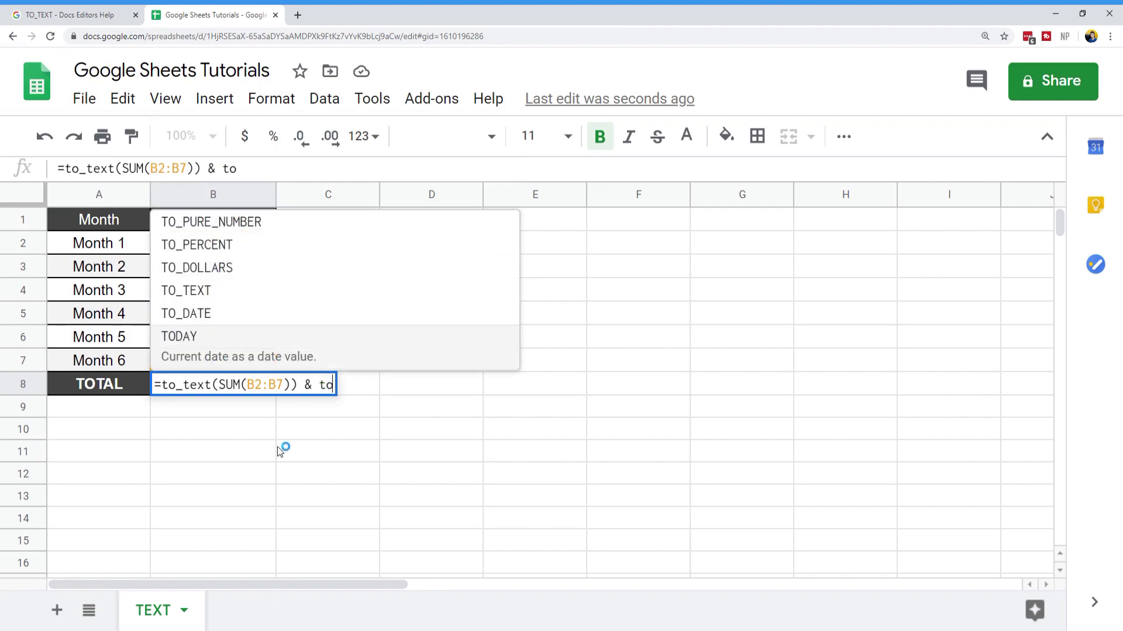
pyautogui.write('t(')
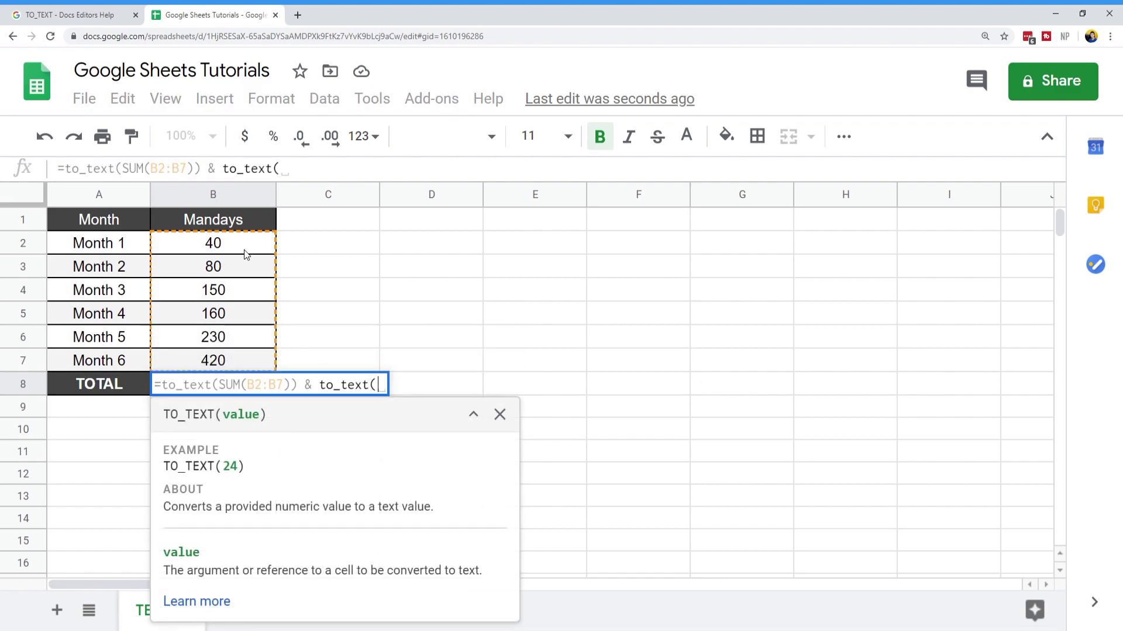
pyautogui.click(243, 222)
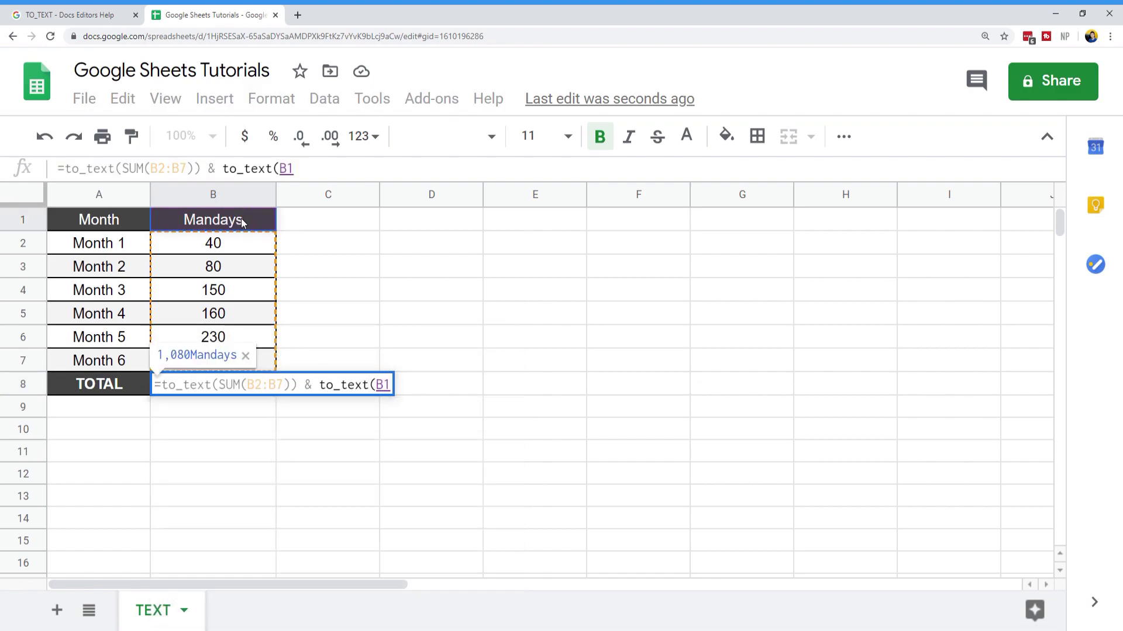
pyautogui.write(')')
pyautogui.press('Return')
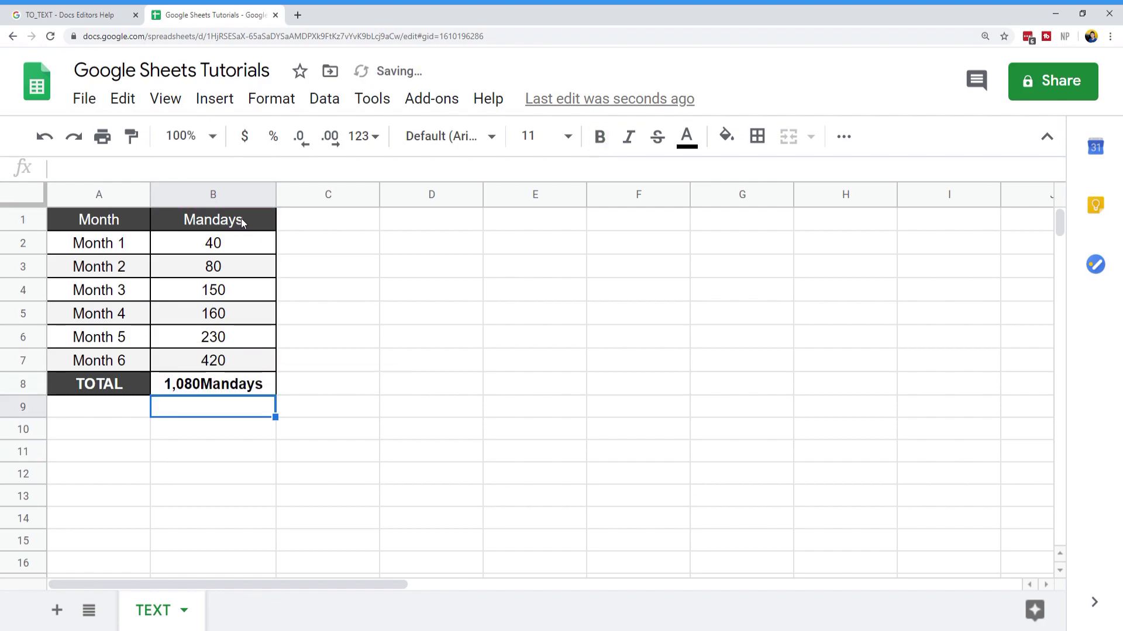
# Insert & " " before the header reference so B8 reads 1,080 Mandays
pyautogui.press('Up')
pyautogui.press('F2')
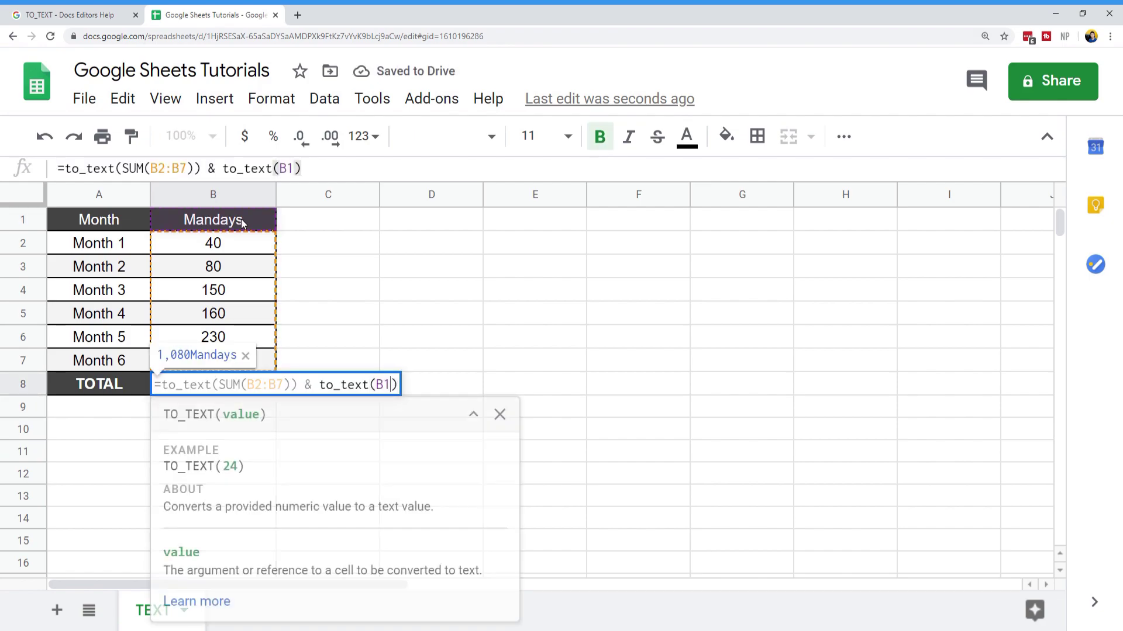
pyautogui.press('Left')
pyautogui.press('Left')
pyautogui.press('Left')
pyautogui.press('Left')
pyautogui.press('Left')
pyautogui.press('Left')
pyautogui.press('Left')
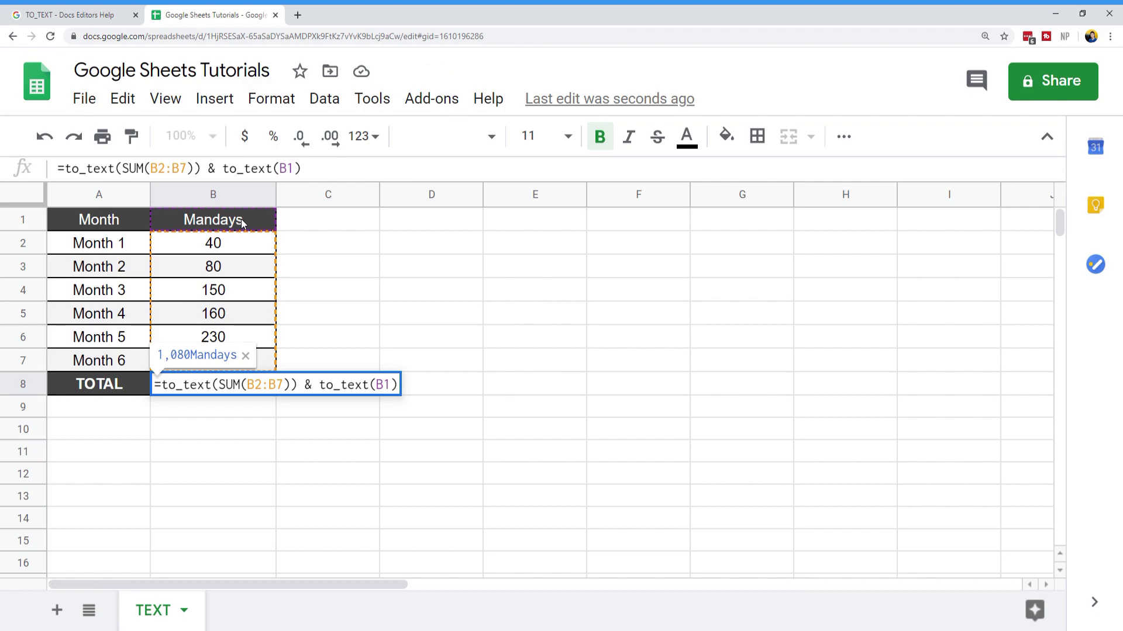
pyautogui.write('& ')
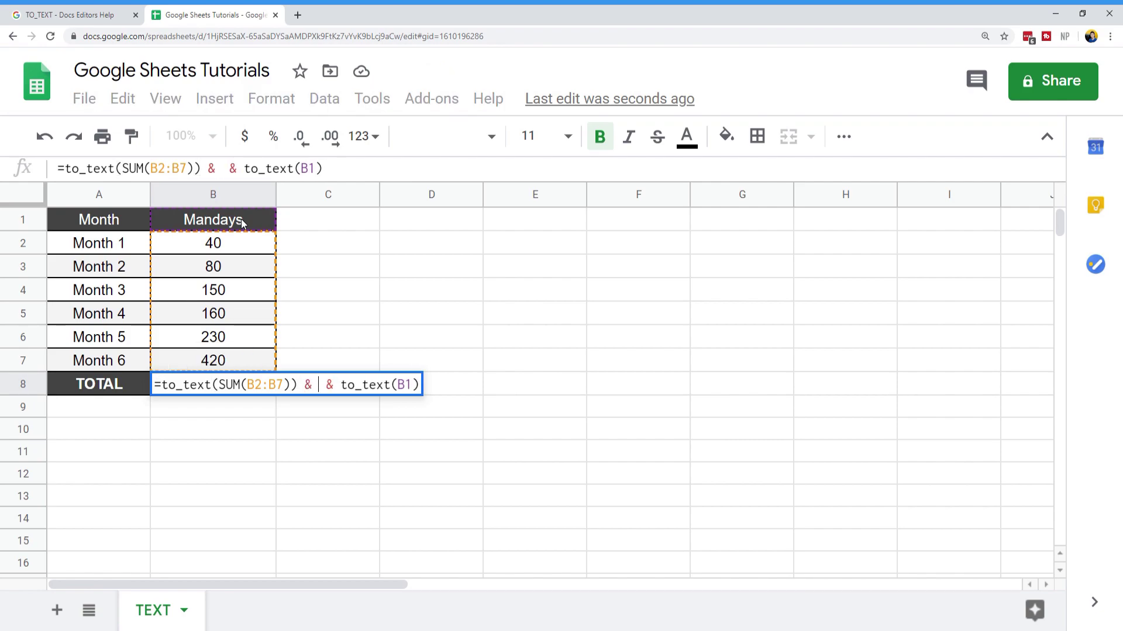
pyautogui.write('" "')
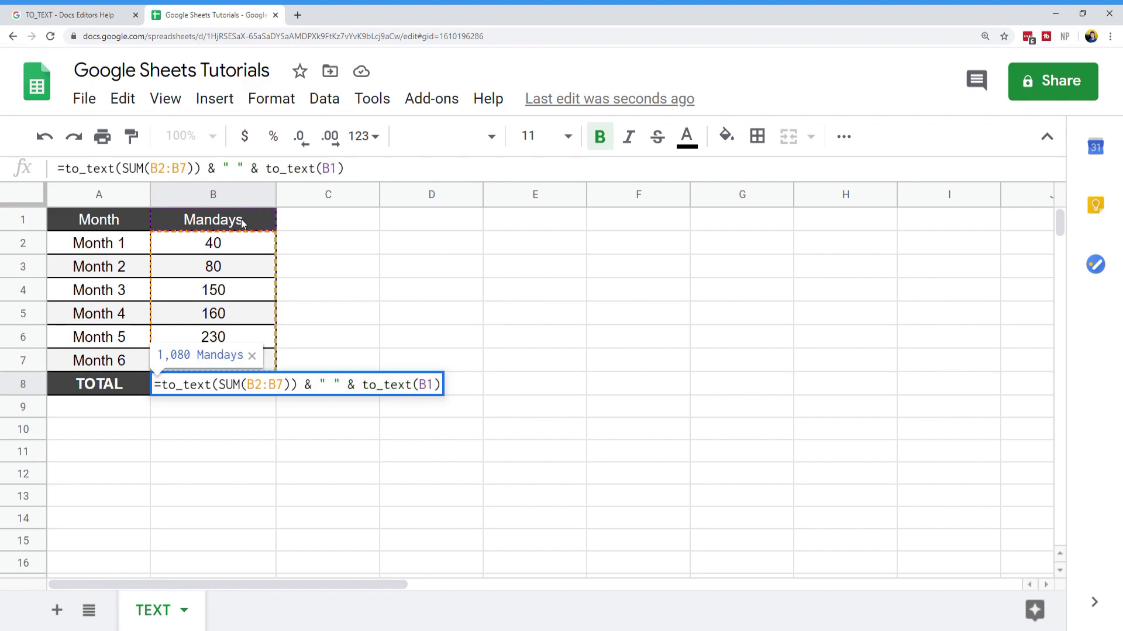
pyautogui.press('Return')
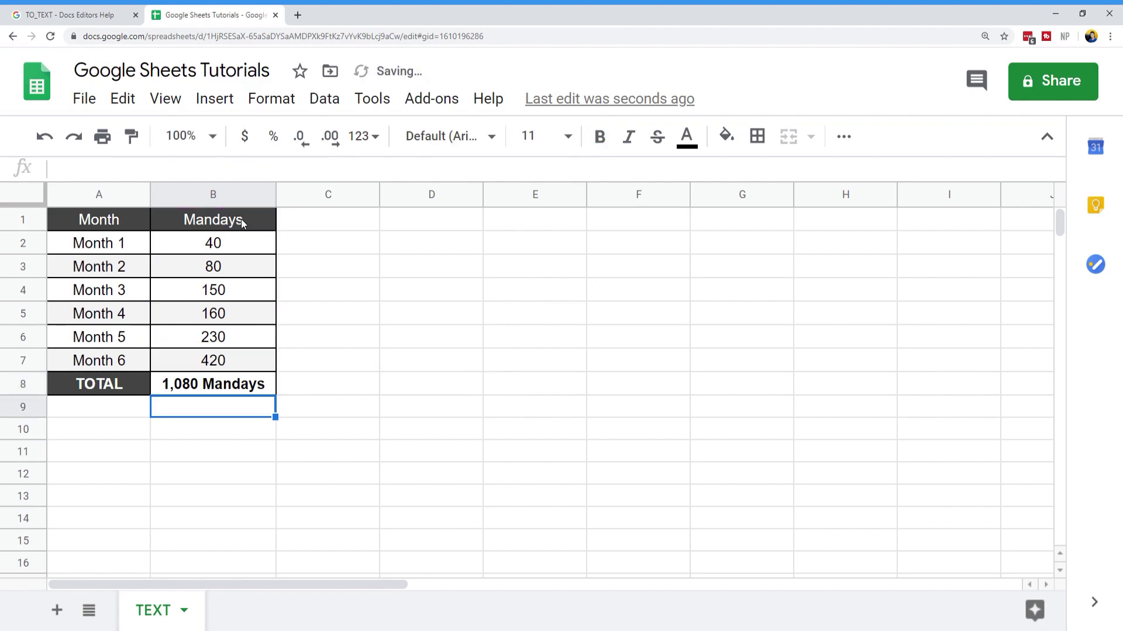